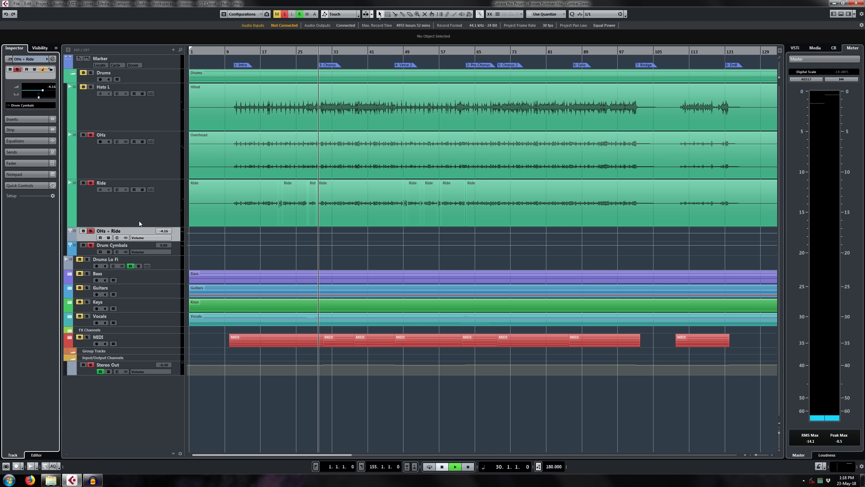
Audition the soloed OHs - Ride group from bar 30 and clear the solo.
{"action": "key", "text": "space"}
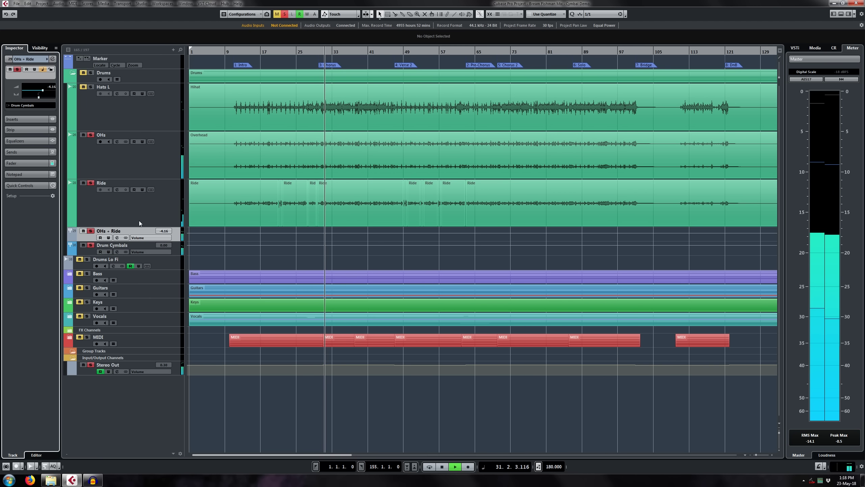
{"action": "key", "text": "space"}
{"action": "key", "text": "alt+s"}
Solo the Hats L track and audition it from bar 30.
{"action": "left_click", "coordinate": [143, 118]}
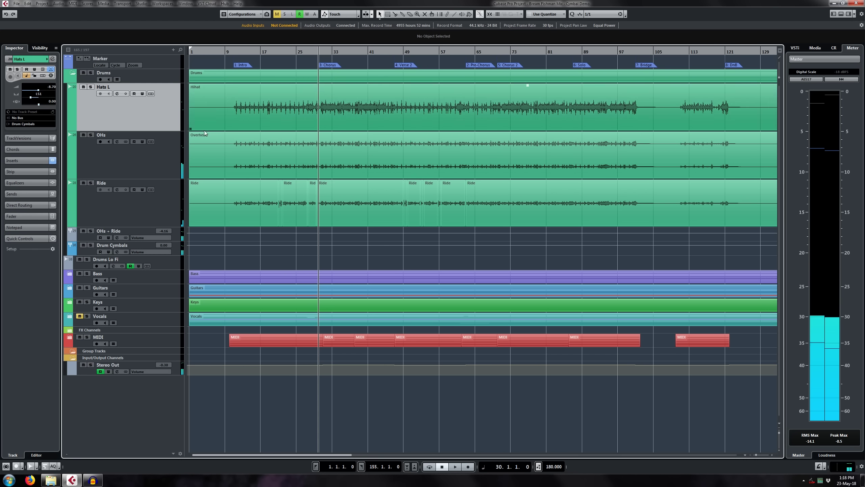
{"action": "key", "text": "s"}
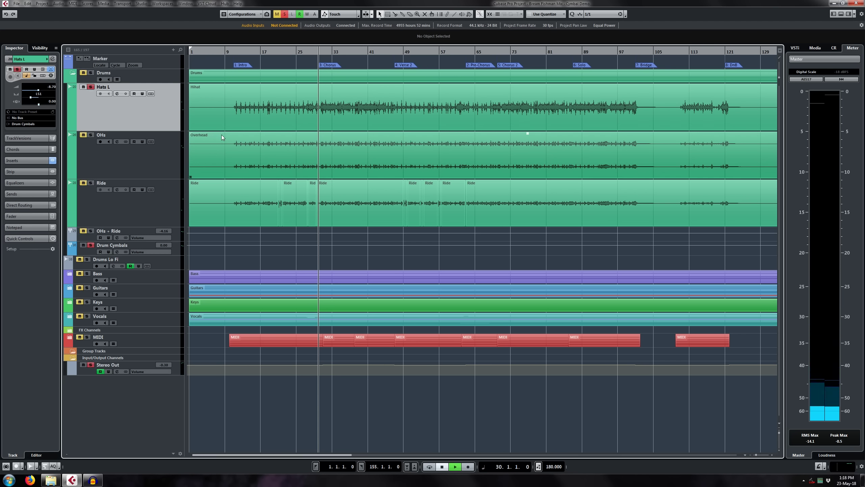
{"action": "key", "text": "space"}
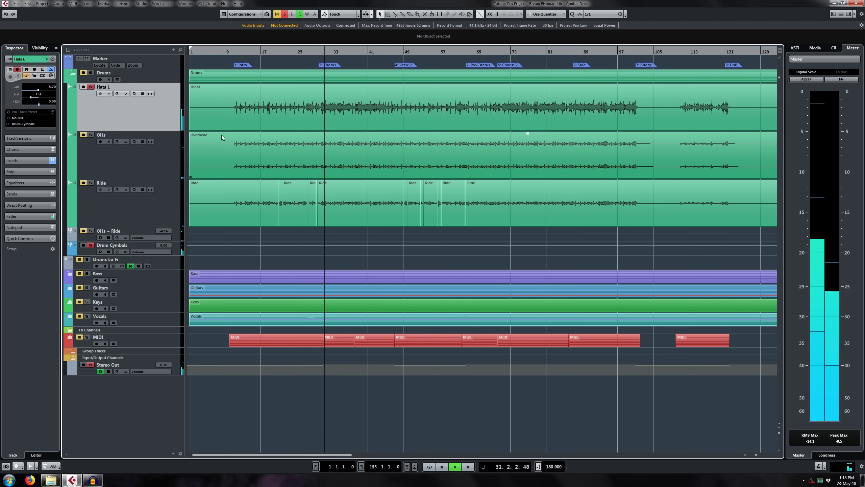
{"action": "key", "text": "space"}
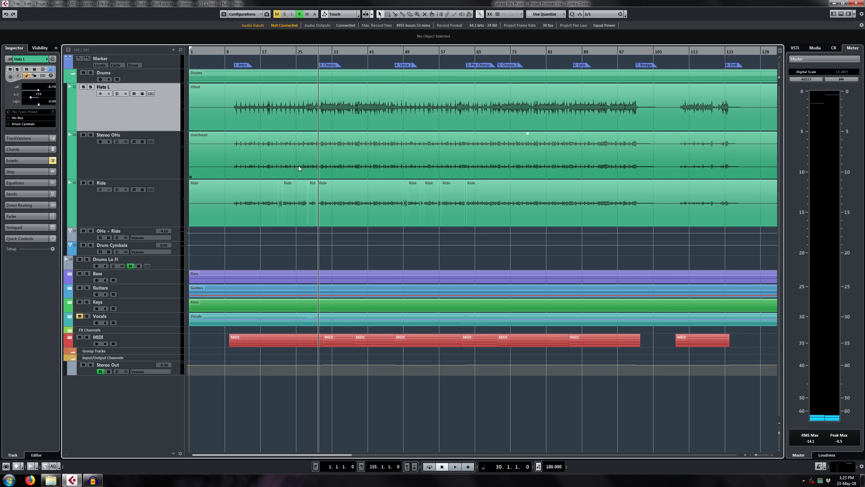
Solo the OHs - Ride group and play it back from bar 30.
{"action": "left_click", "coordinate": [128, 231]}
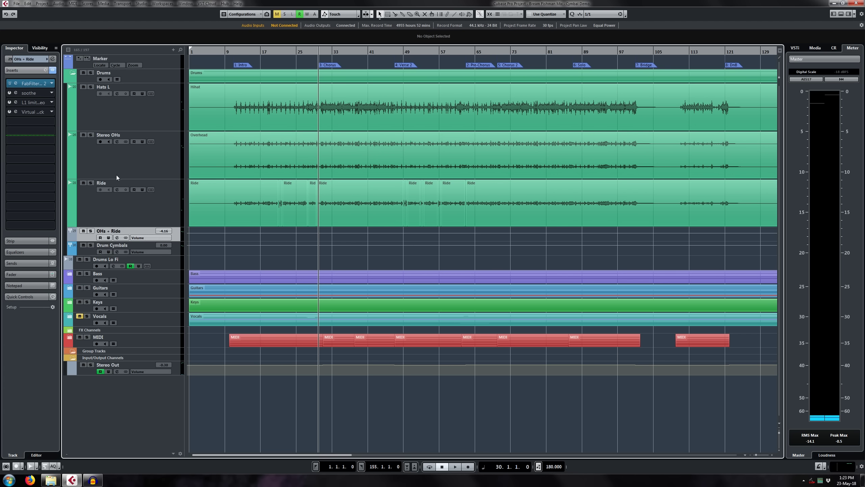
{"action": "key", "text": "s"}
{"action": "key", "text": "space"}
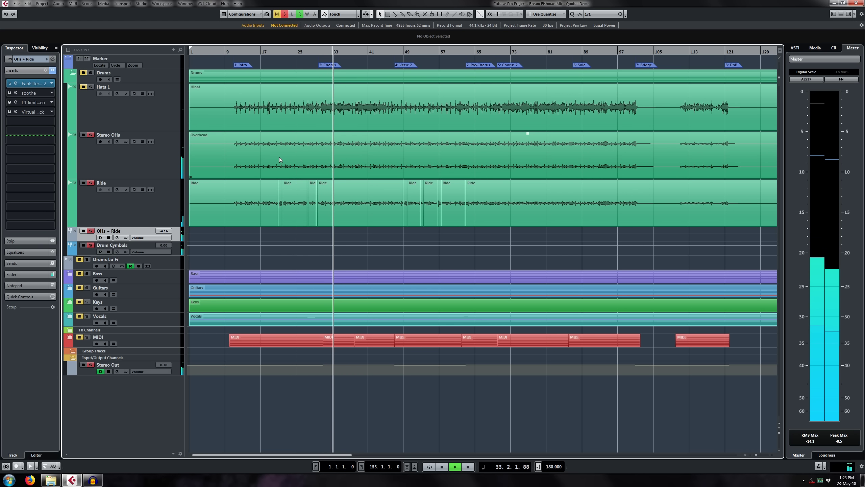
{"action": "key", "text": "space"}
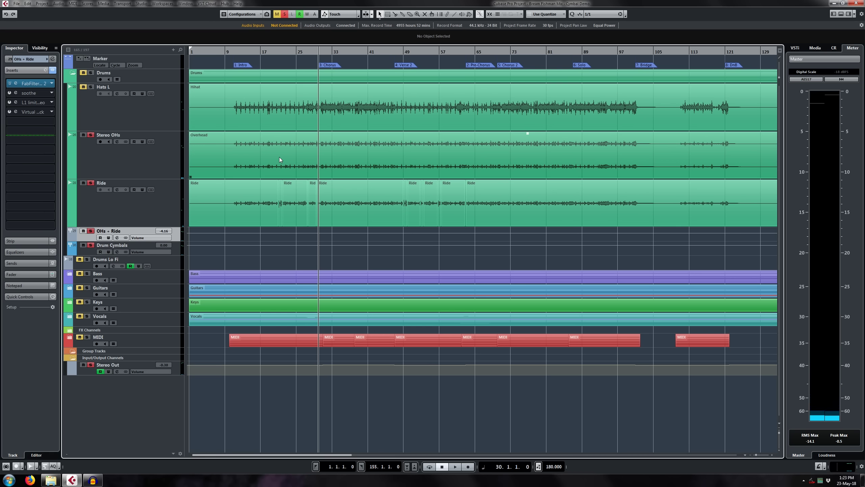
Open FabFilter Pro-Q 2 on the OHs - Ride group and enable its low-cut band at 305.91 Hz during playback.
{"action": "left_click", "coordinate": [40, 84]}
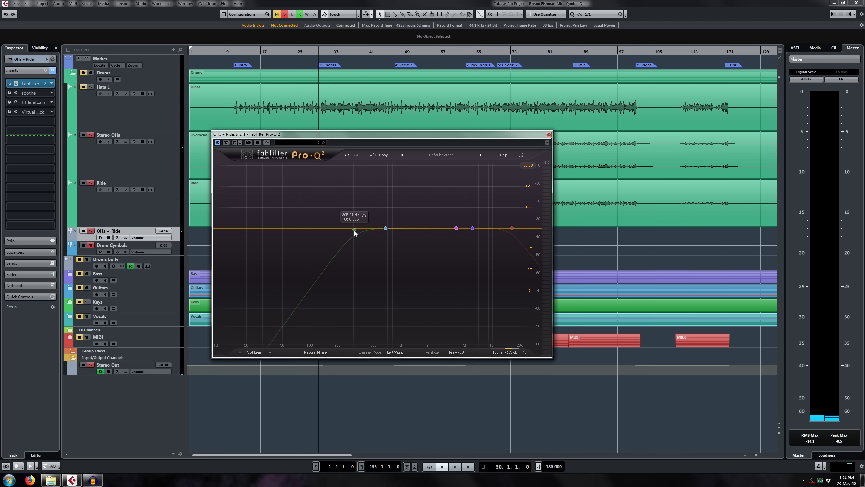
{"action": "key", "text": "space"}
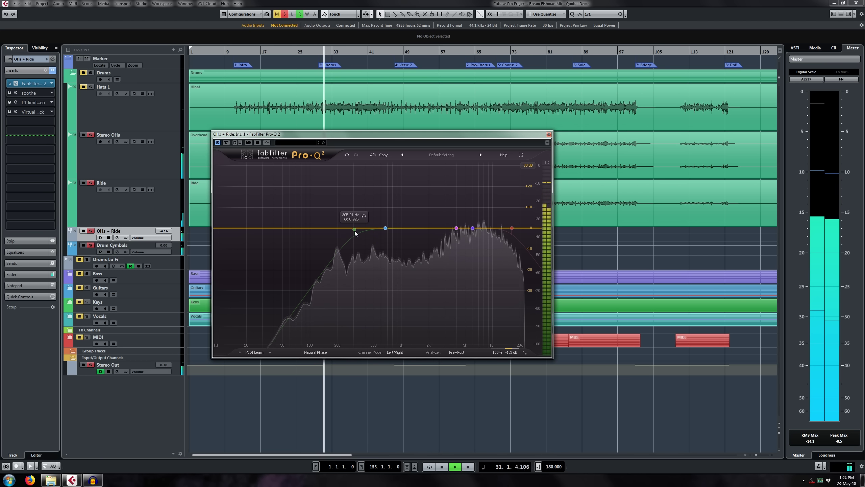
{"action": "double_click", "coordinate": [354, 230]}
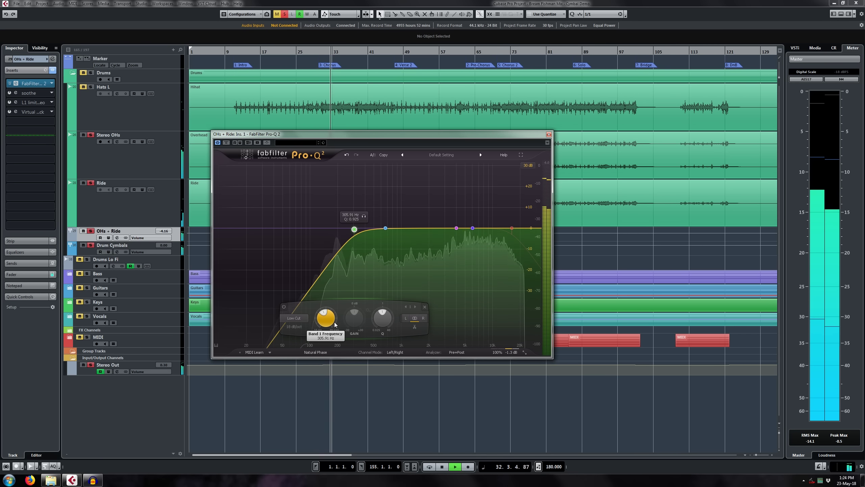
{"action": "left_click_drag", "start_coordinate": [334, 325], "coordinate": [482, 214]}
{"action": "key", "text": "space"}
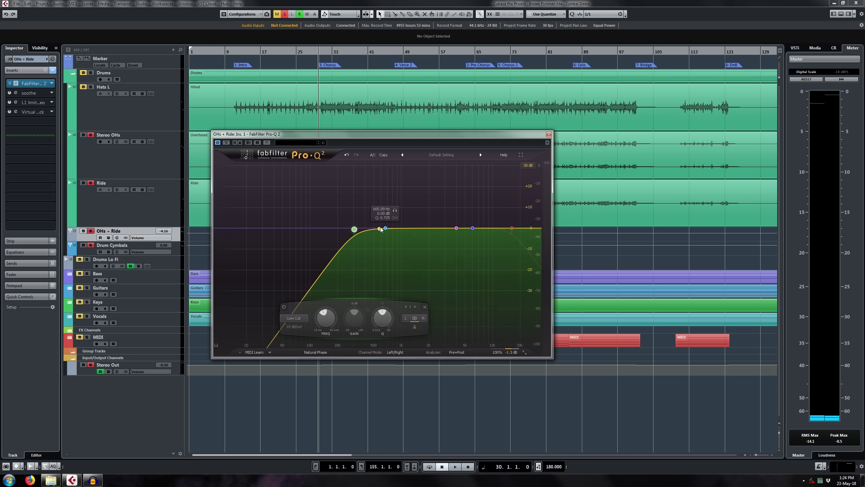
Cut band 2 of the EQ, the bell in the low mids, by about 9 dB while the chorus plays.
{"action": "key", "text": "space"}
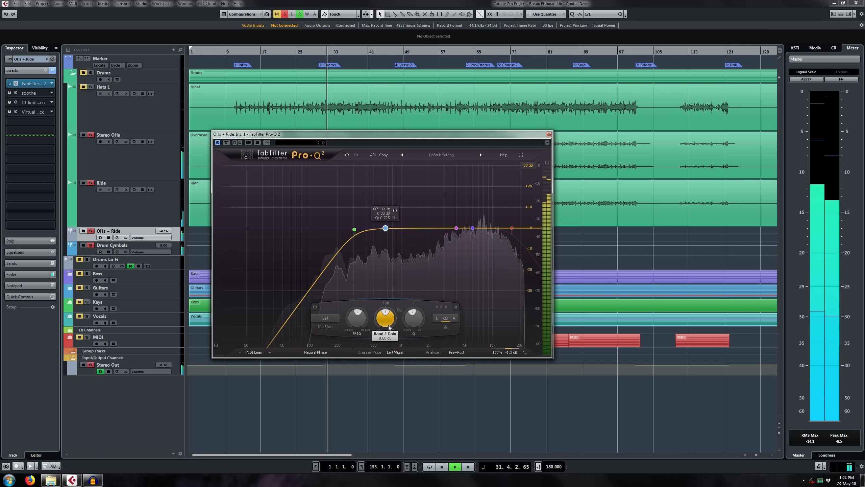
{"action": "left_click_drag", "start_coordinate": [385, 317], "coordinate": [455, 254]}
{"action": "key", "text": "space"}
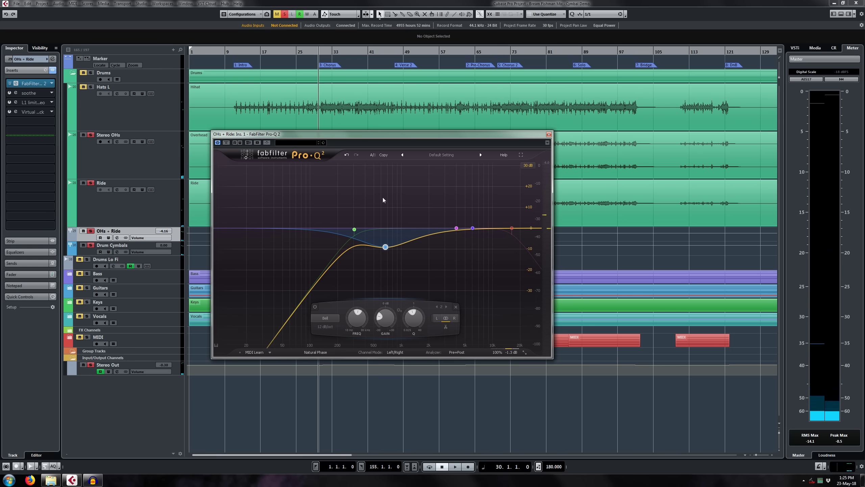
{"action": "mouse_move", "coordinate": [386, 248]}
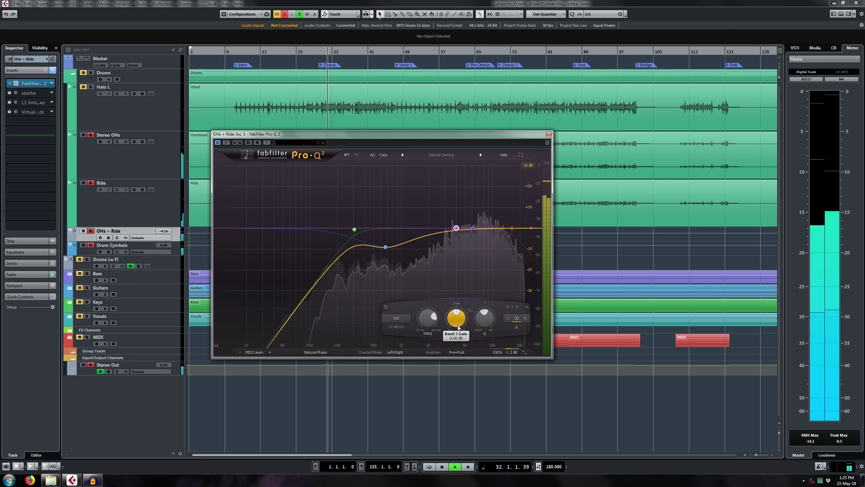
Set the gain of EQ band 3, near 4 kHz, to about -5.8 dB during playback.
{"action": "key", "text": "space"}
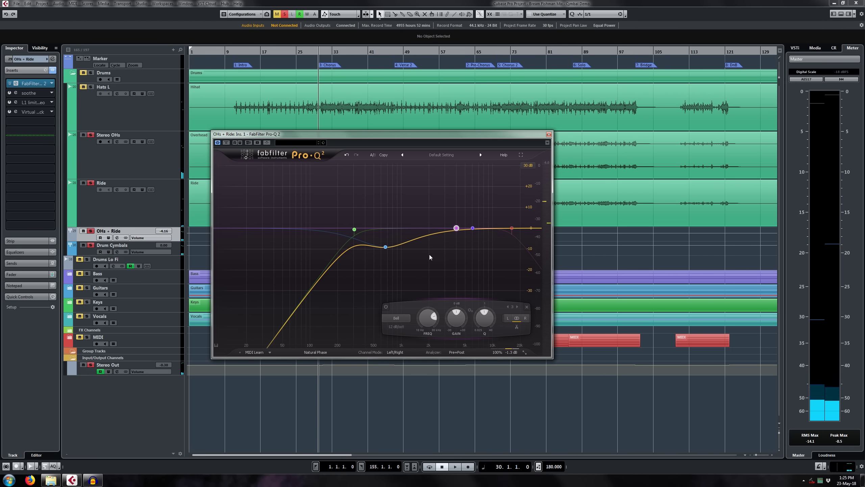
{"action": "mouse_move", "coordinate": [457, 229]}
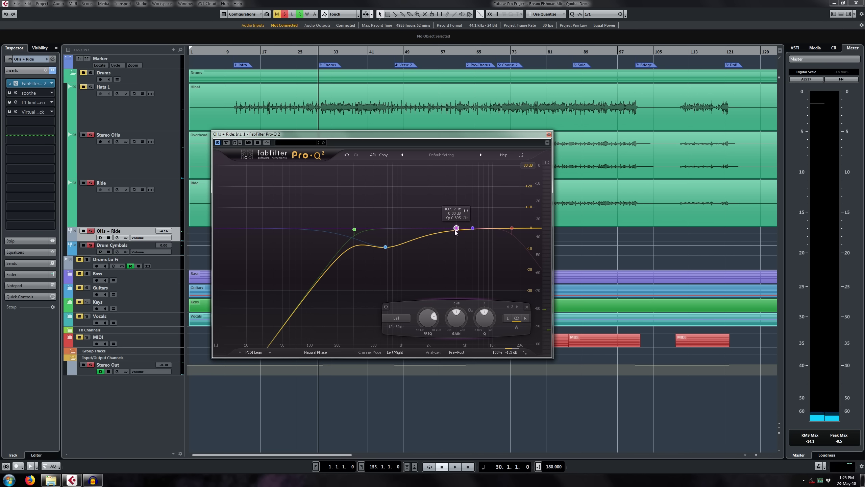
{"action": "key", "text": "space"}
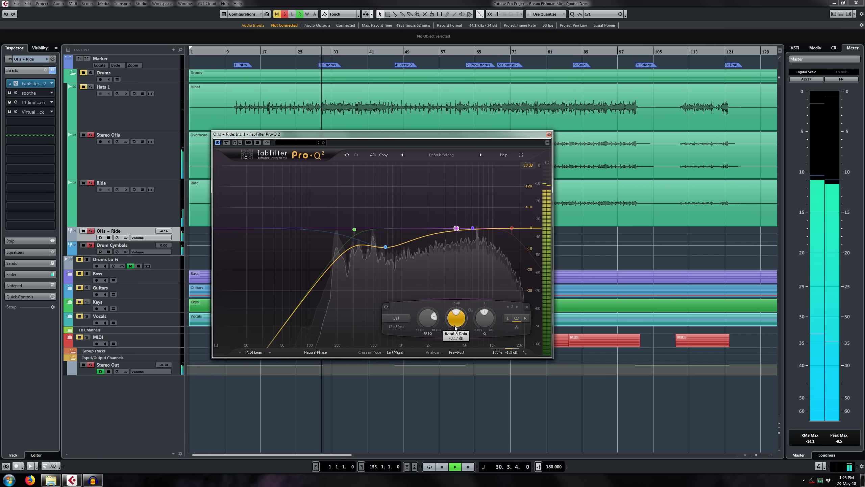
{"action": "left_click_drag", "start_coordinate": [456, 317], "coordinate": [635, 231]}
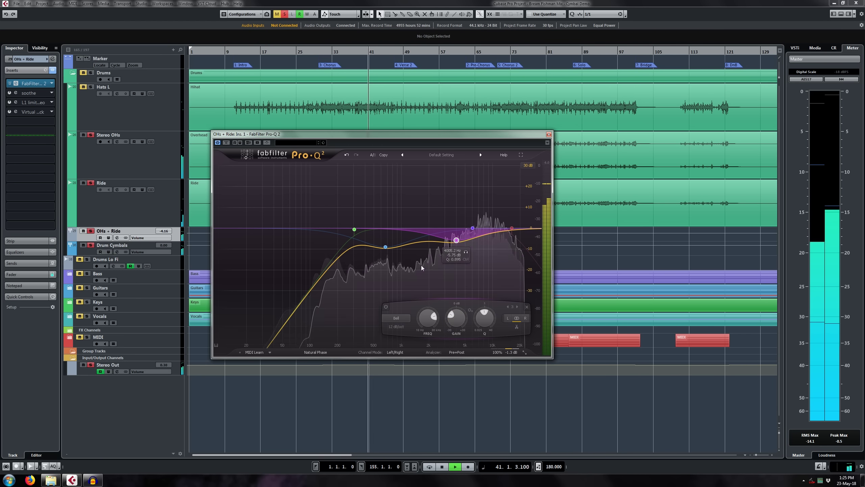
{"action": "key", "text": "space"}
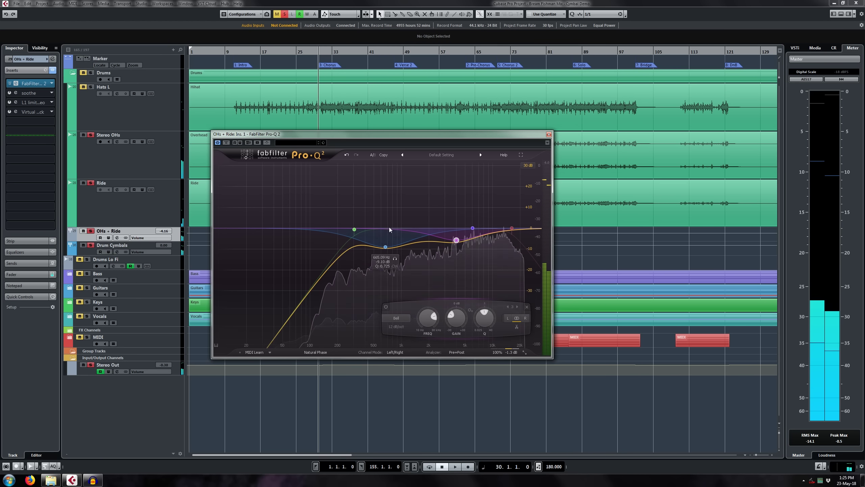
Apply a slight cut to EQ band 5, the bell near 6 kHz, while auditioning the overheads and ride.
{"action": "left_click", "coordinate": [472, 228]}
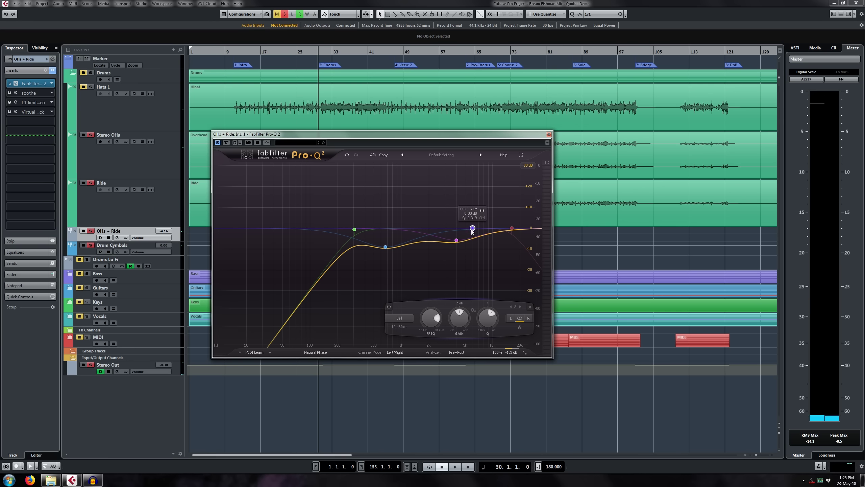
{"action": "key", "text": "space"}
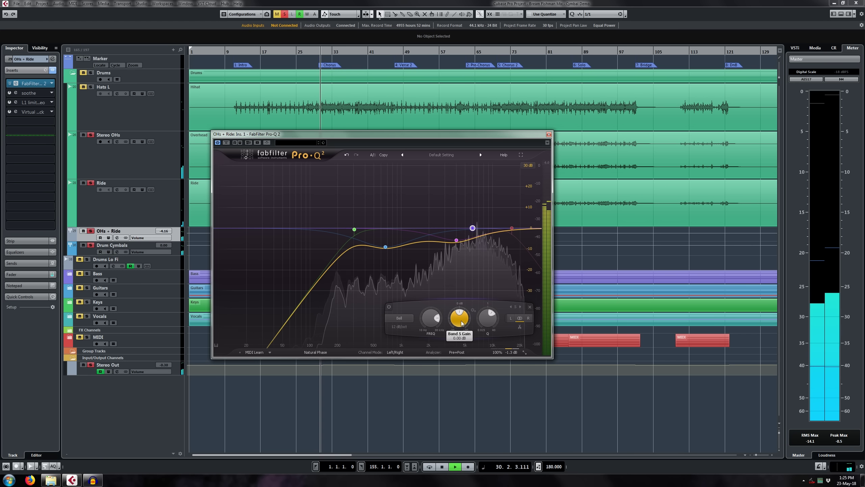
{"action": "left_click_drag", "start_coordinate": [462, 323], "coordinate": [714, 256]}
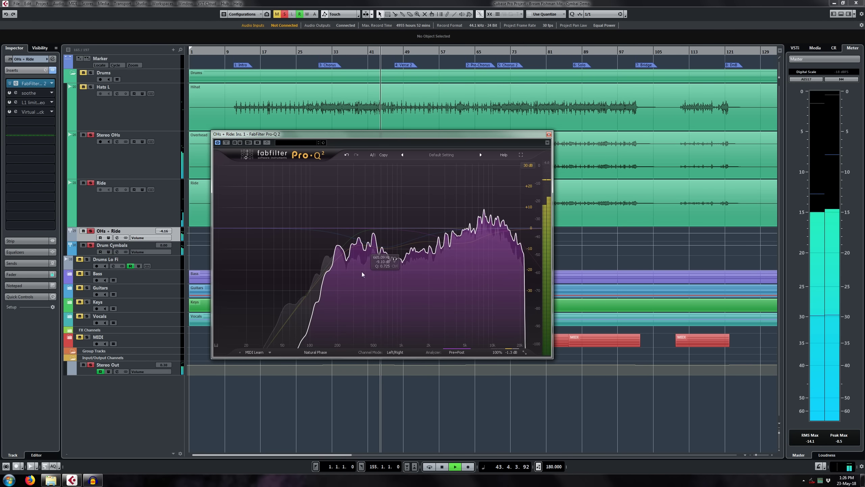
{"action": "key", "text": "space"}
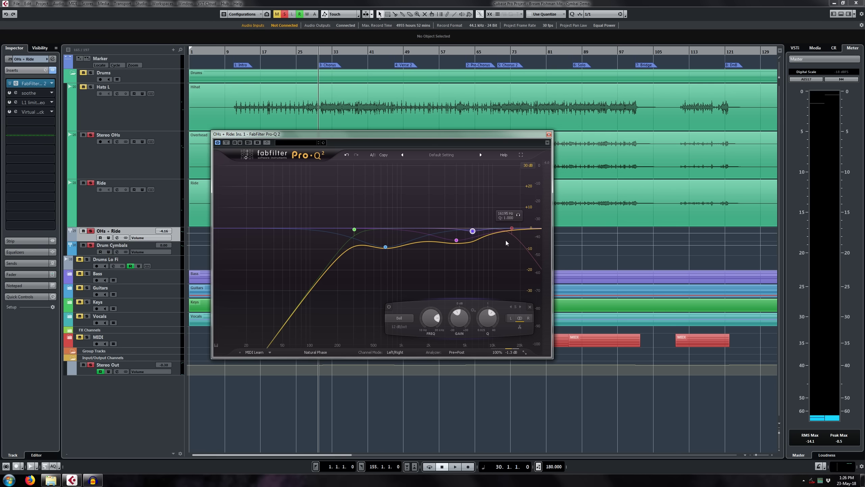
Enable the EQ's high-cut band at about 16.2 kHz and audition the result with the drums soloed.
{"action": "key", "text": "space"}
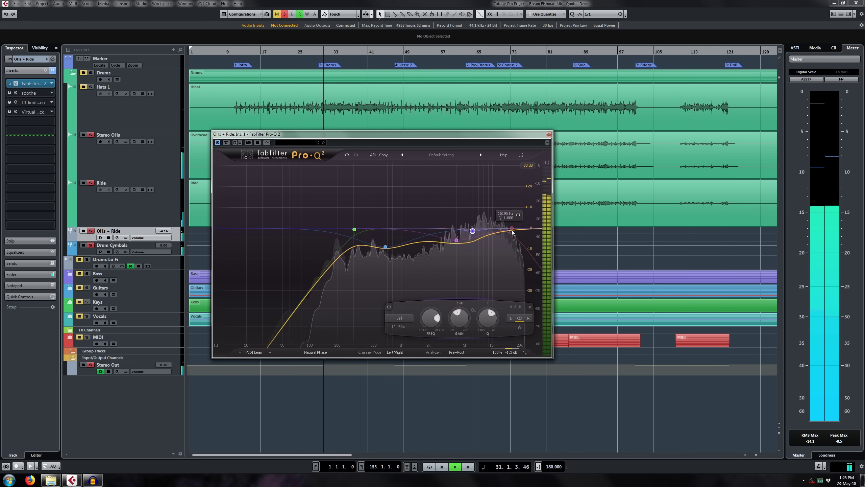
{"action": "left_click", "coordinate": [512, 229]}
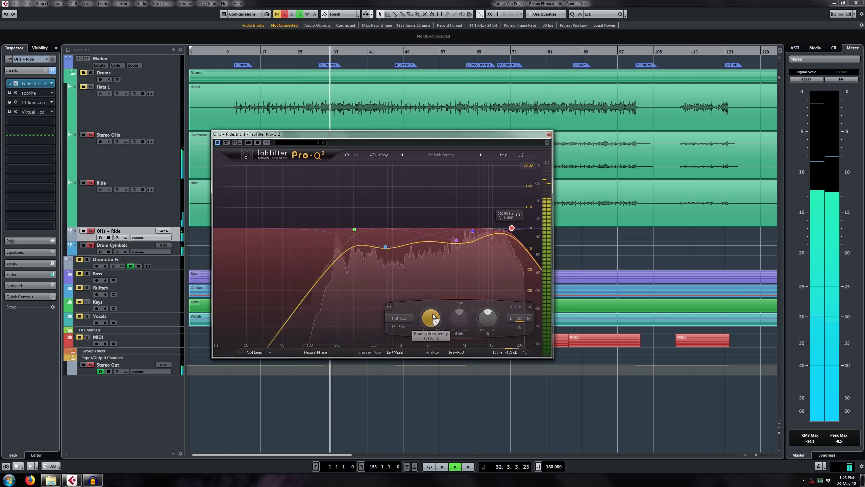
{"action": "left_click_drag", "start_coordinate": [433, 316], "coordinate": [389, 310]}
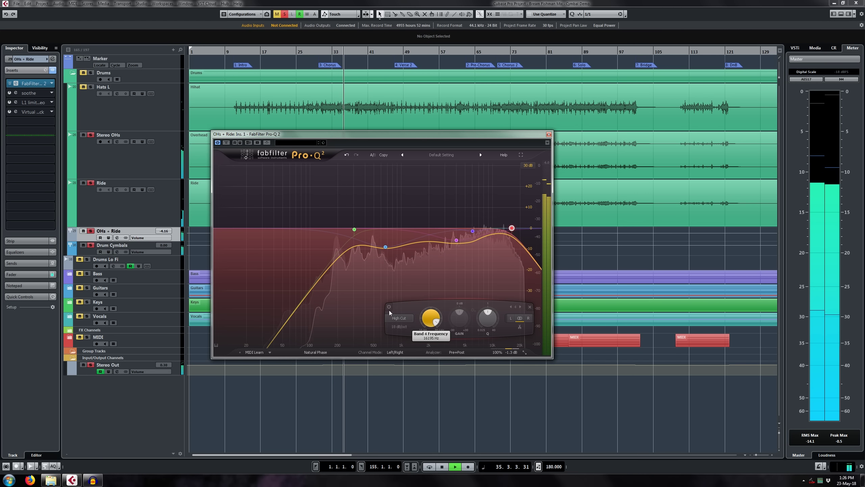
{"action": "key", "text": "space"}
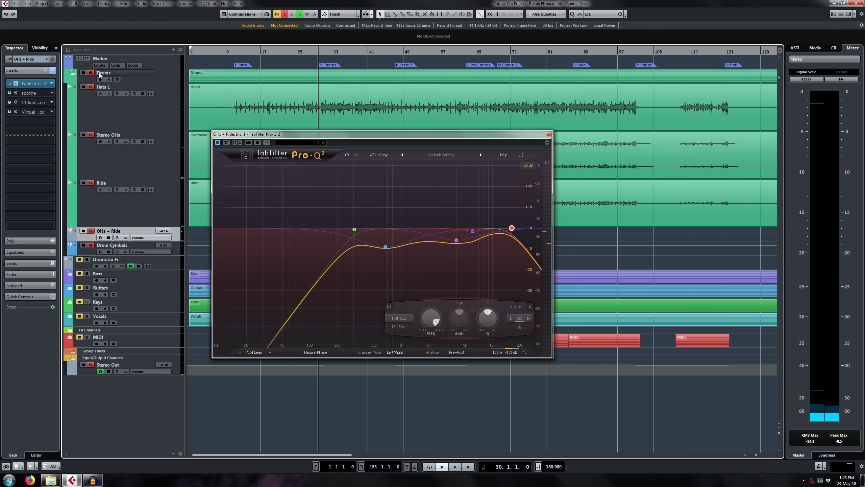
{"action": "key", "text": "space"}
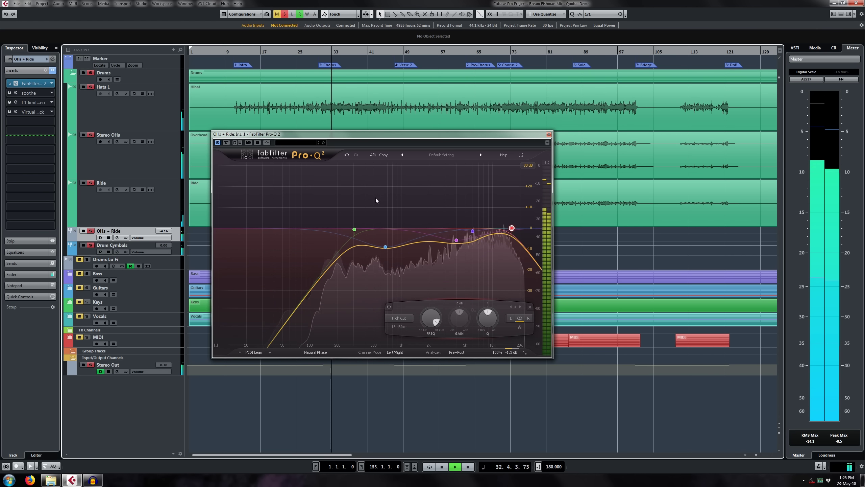
{"action": "key", "text": "space"}
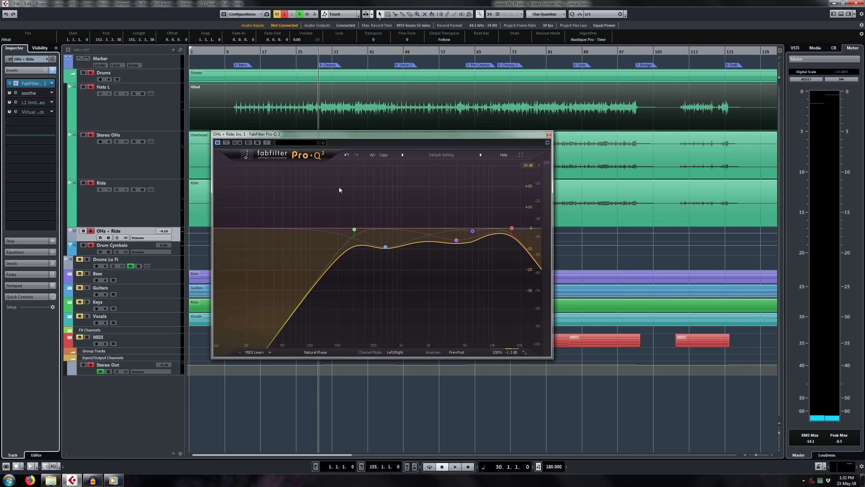
Activate the soothe insert on the OHs - Ride group and set its depth to about 16 during playback.
{"action": "left_click", "coordinate": [15, 93]}
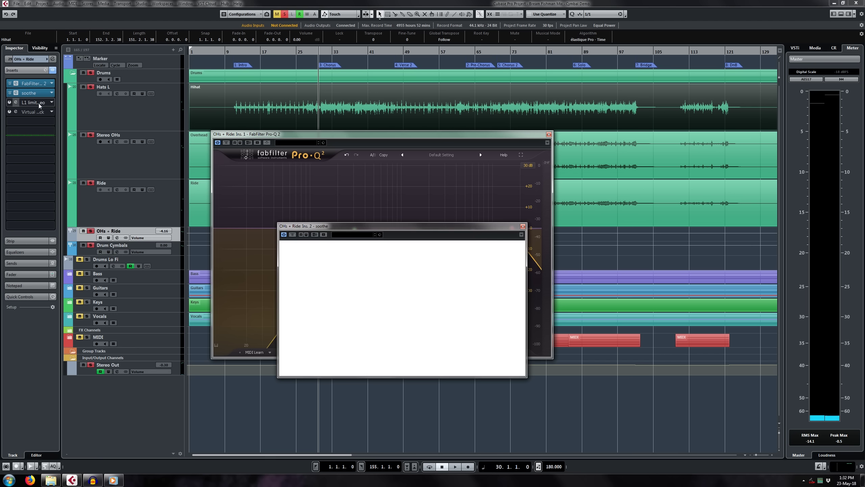
{"action": "left_click_drag", "start_coordinate": [441, 226], "coordinate": [445, 228]}
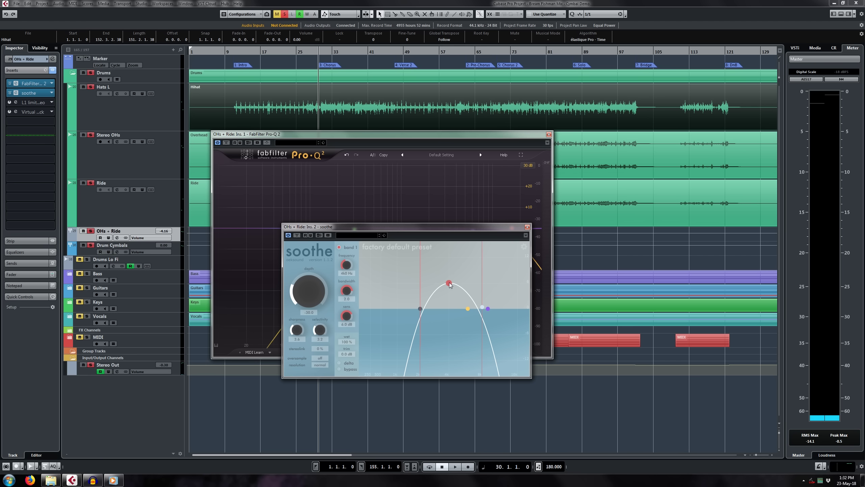
{"action": "key", "text": "space"}
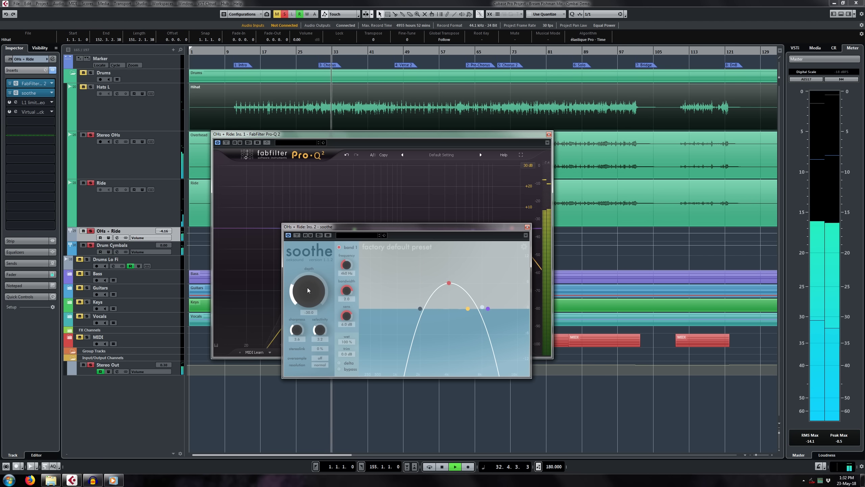
{"action": "mouse_move", "coordinate": [309, 285]}
{"action": "left_mouse_down"}
{"action": "mouse_move", "coordinate": [346, 267]}
{"action": "mouse_move", "coordinate": [323, 291]}
{"action": "left_mouse_up"}
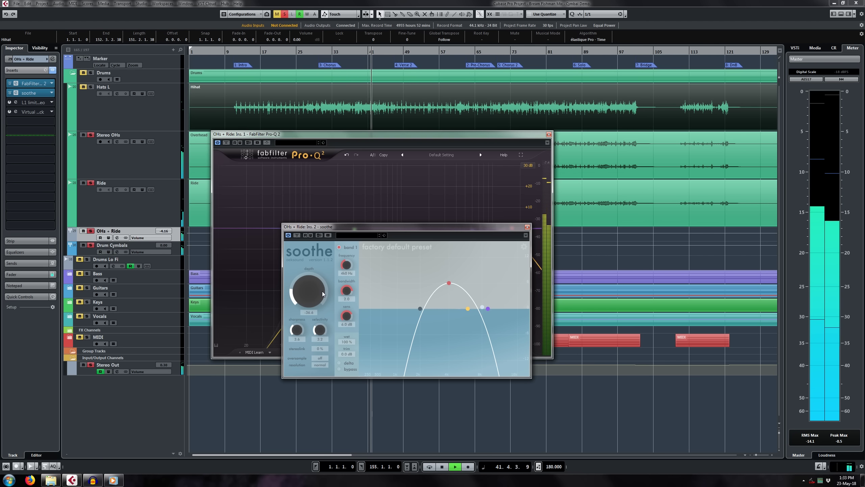
{"action": "key", "text": "space"}
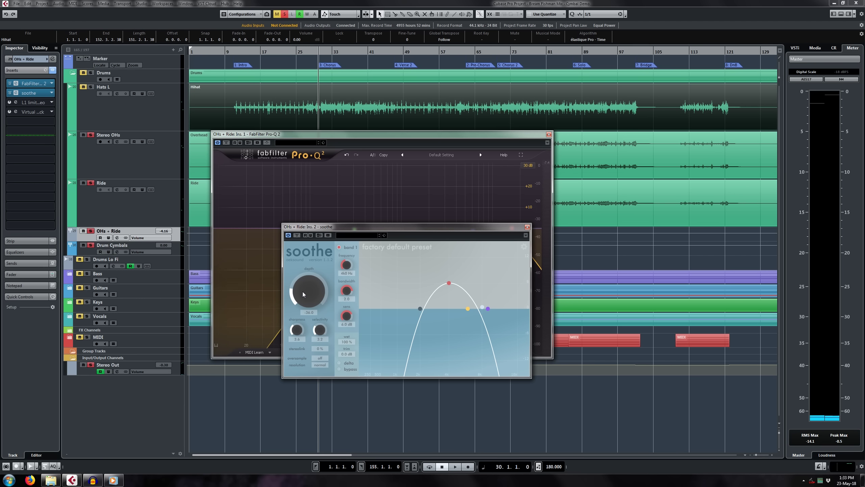
Audition the OHs - Ride group with soothe active.
{"action": "key", "text": "space"}
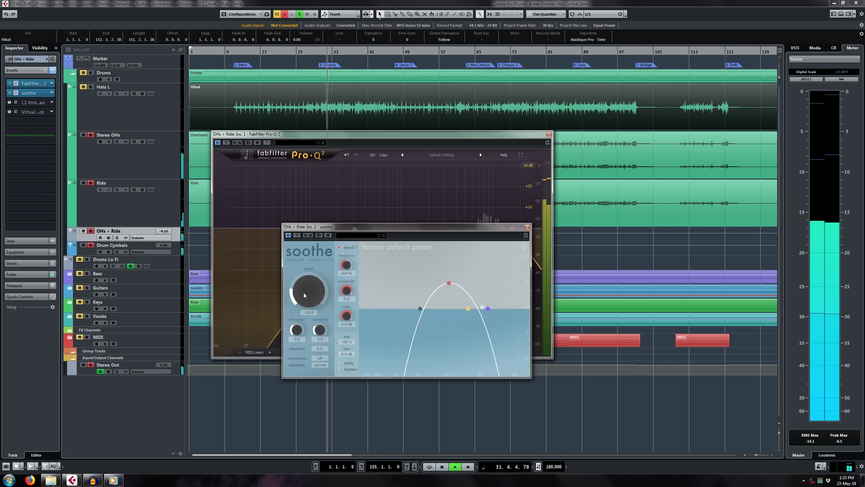
{"action": "key", "text": "space"}
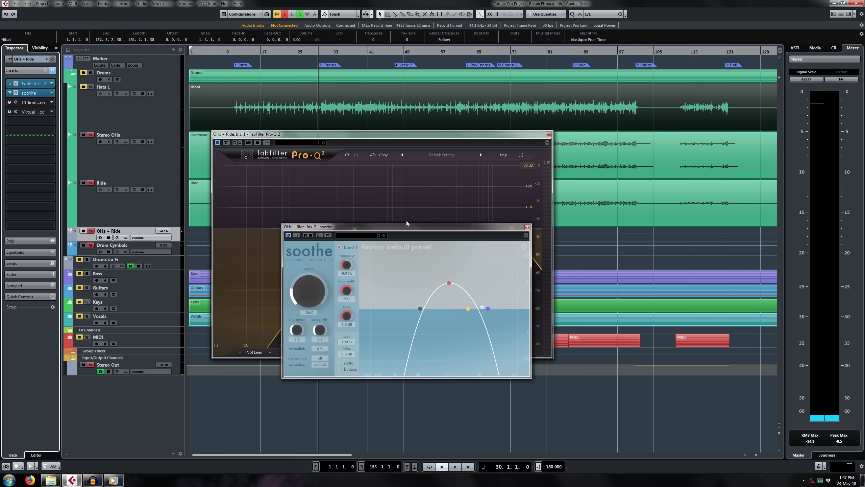
Activate the L1 limiter insert on the OHs - Ride group and lower its linked threshold and ceiling during playback.
{"action": "left_click", "coordinate": [9, 102]}
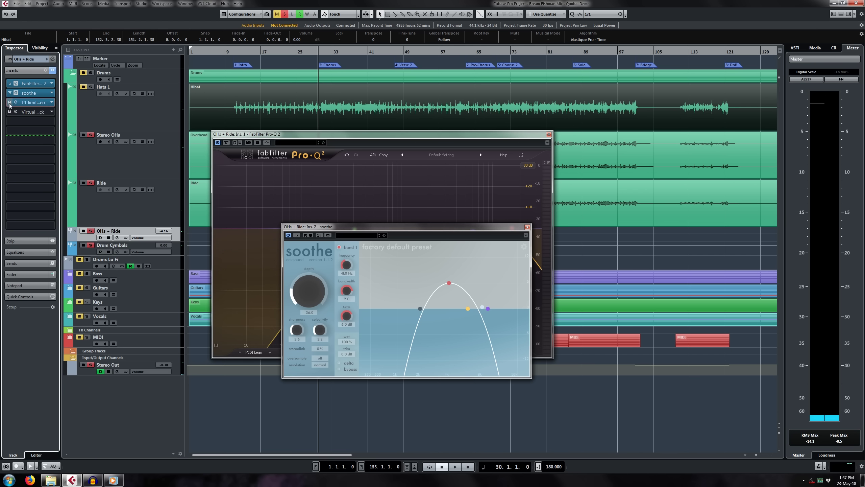
{"action": "key", "text": "space"}
{"action": "double_click", "coordinate": [32, 105]}
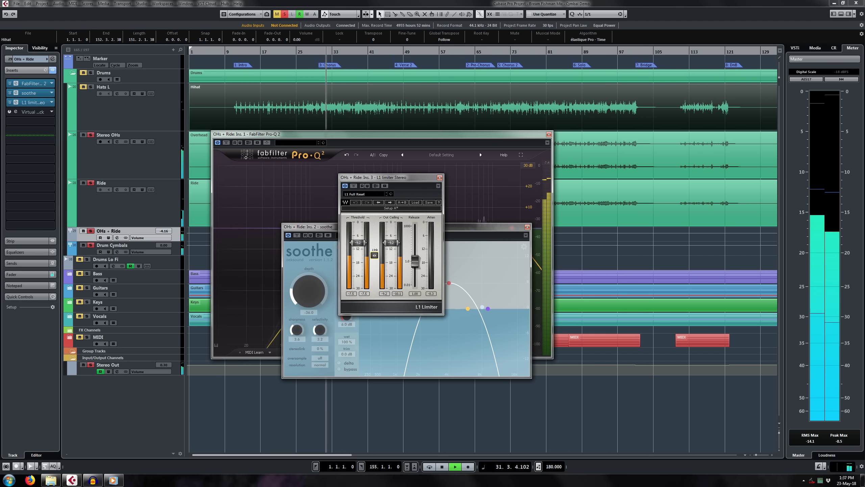
{"action": "left_click_drag", "start_coordinate": [375, 257], "coordinate": [358, 250]}
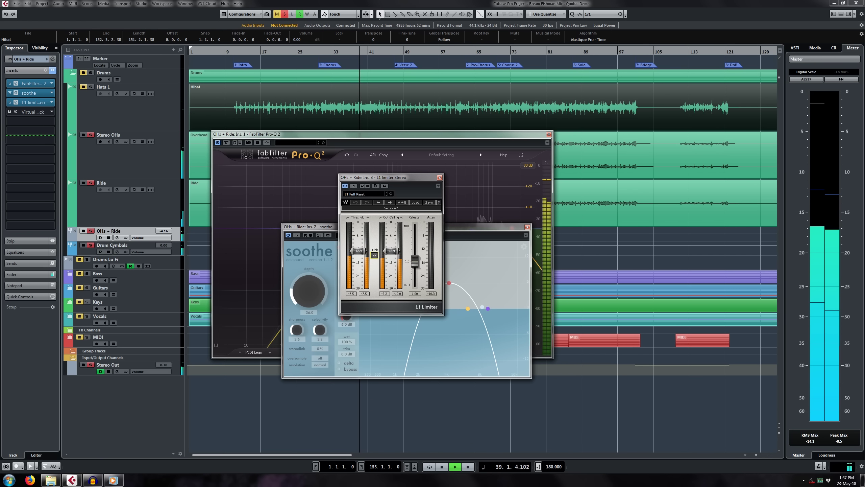
{"action": "key", "text": "space"}
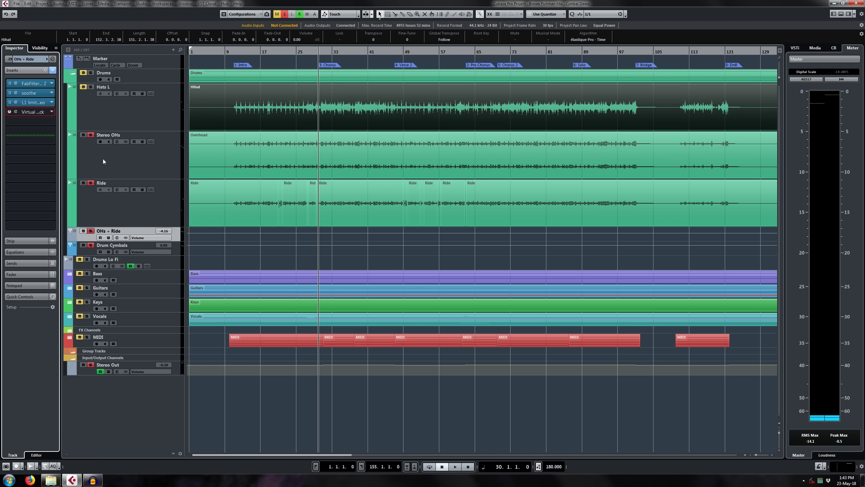
Activate and open the Virtual Mix Rack insert on OHs - Ride, and try the FG-401 compressor's ratio and threshold during playback.
{"action": "left_click", "coordinate": [10, 113]}
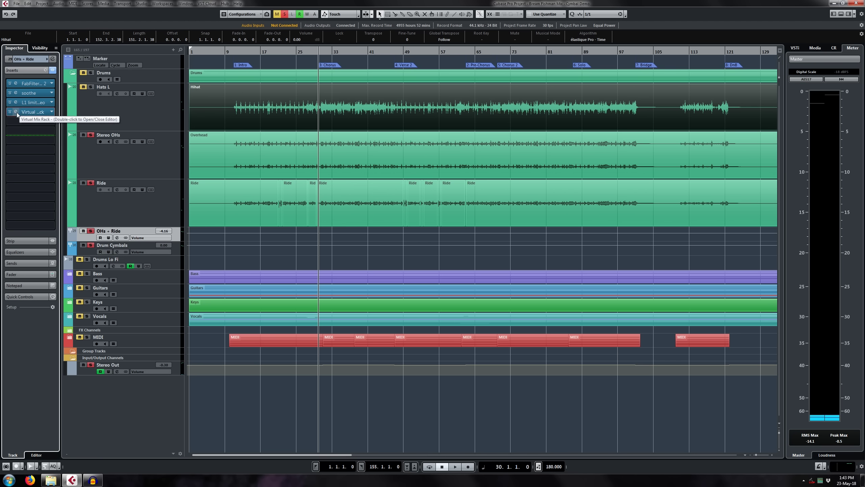
{"action": "left_click", "coordinate": [16, 112]}
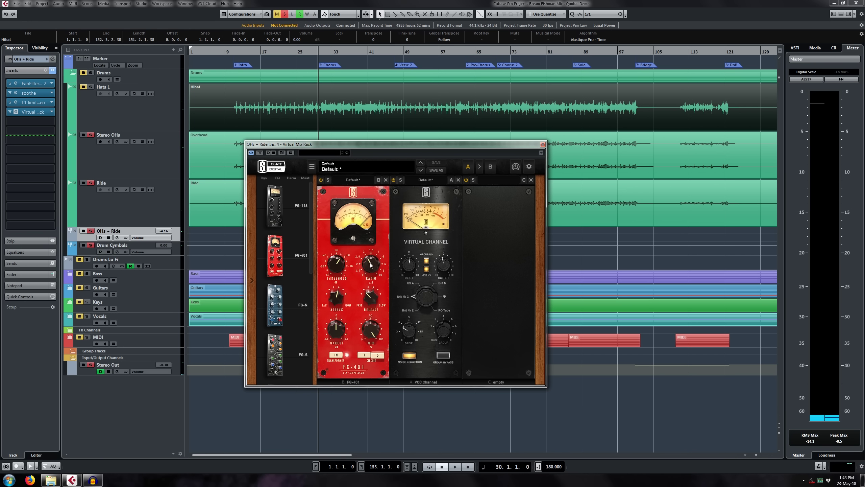
{"action": "mouse_move", "coordinate": [370, 268]}
{"action": "mouse_move", "coordinate": [373, 265]}
{"action": "left_mouse_down"}
{"action": "mouse_move", "coordinate": [368, 273]}
{"action": "mouse_move", "coordinate": [373, 266]}
{"action": "left_mouse_up"}
{"action": "mouse_move", "coordinate": [370, 299]}
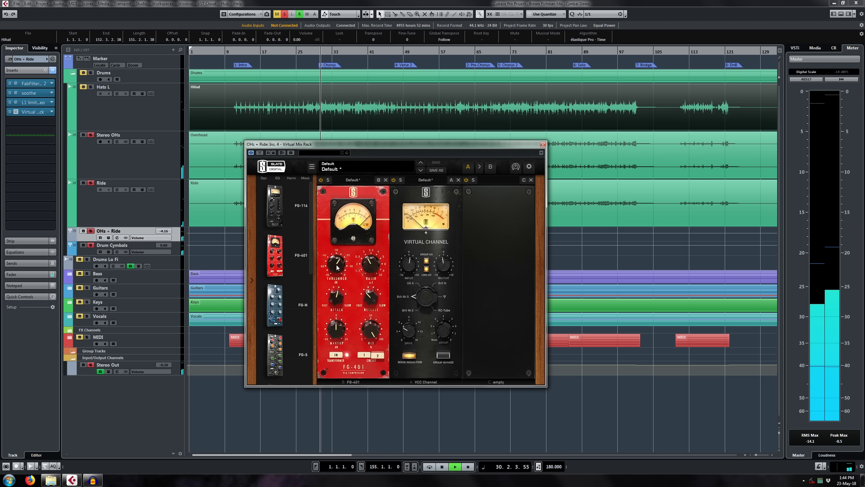
{"action": "mouse_move", "coordinate": [347, 253]}
{"action": "left_click_drag", "start_coordinate": [346, 253], "coordinate": [333, 264]}
{"action": "key", "text": "space"}
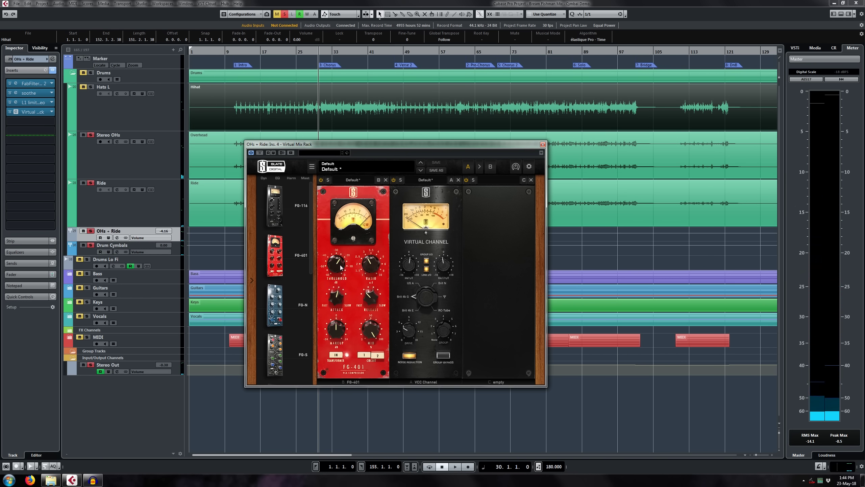
Set the Virtual Channel's drive to about 6.14 dB while auditioning the cymbals, and close the Virtual Mix Rack.
{"action": "key", "text": "space"}
{"action": "mouse_move", "coordinate": [411, 331]}
{"action": "mouse_move", "coordinate": [411, 331]}
{"action": "left_mouse_down"}
{"action": "mouse_move", "coordinate": [424, 340]}
{"action": "mouse_move", "coordinate": [412, 332]}
{"action": "left_mouse_up"}
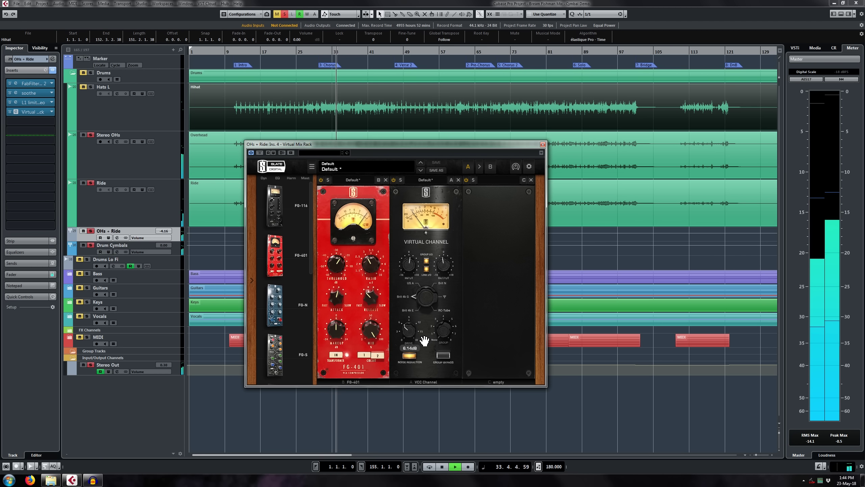
{"action": "key", "text": "space"}
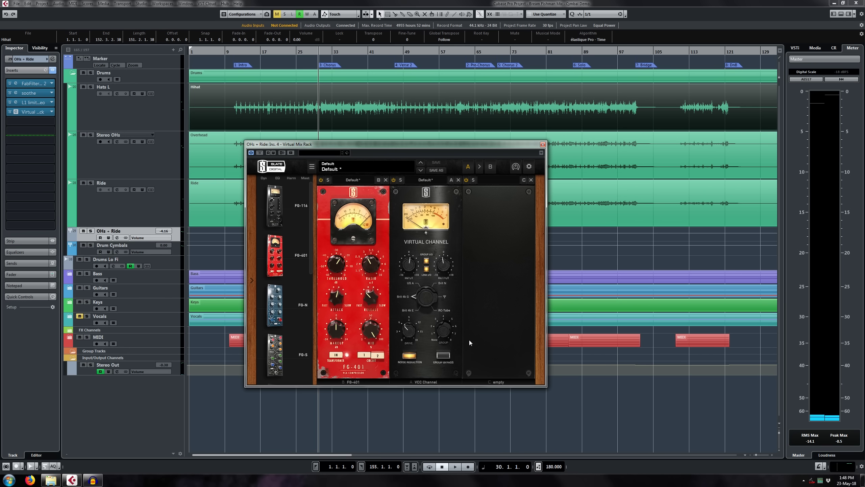
{"action": "left_click", "coordinate": [543, 145]}
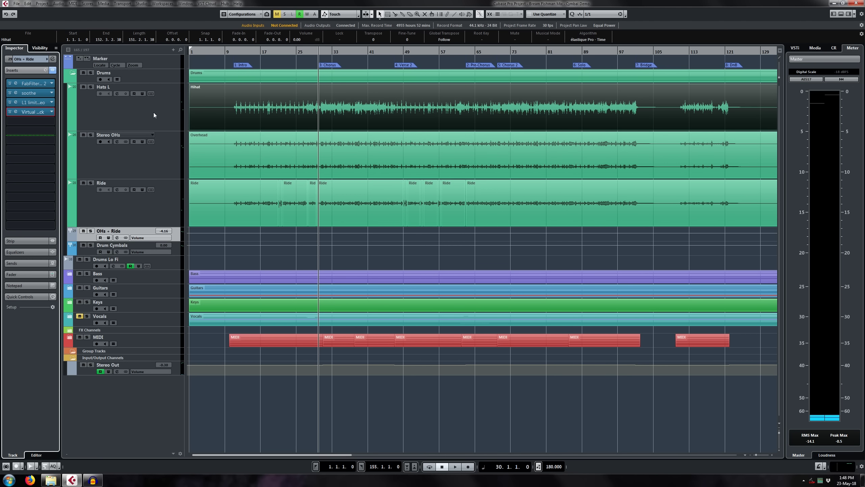
Audition the soloed Hats L track with its Pro-Q 2 EQ open, and inspect its Virtual Mix Rack settings.
{"action": "left_click", "coordinate": [97, 116]}
{"action": "left_click", "coordinate": [33, 106]}
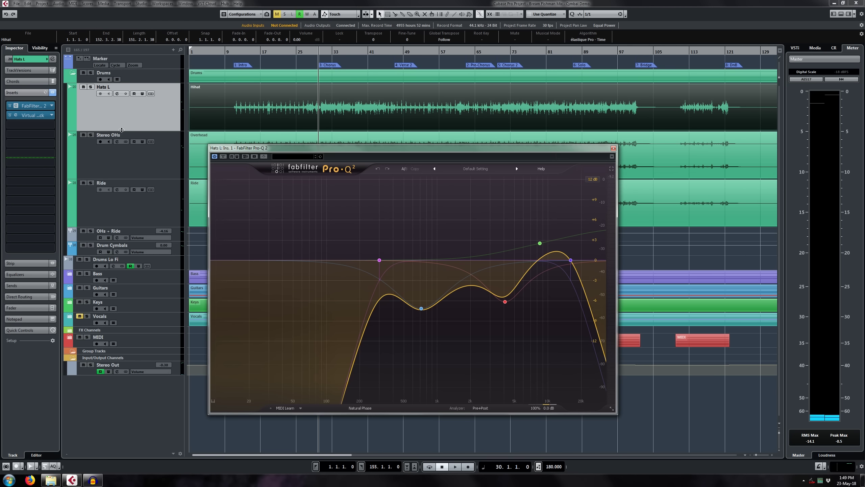
{"action": "left_click_drag", "start_coordinate": [445, 149], "coordinate": [440, 137]}
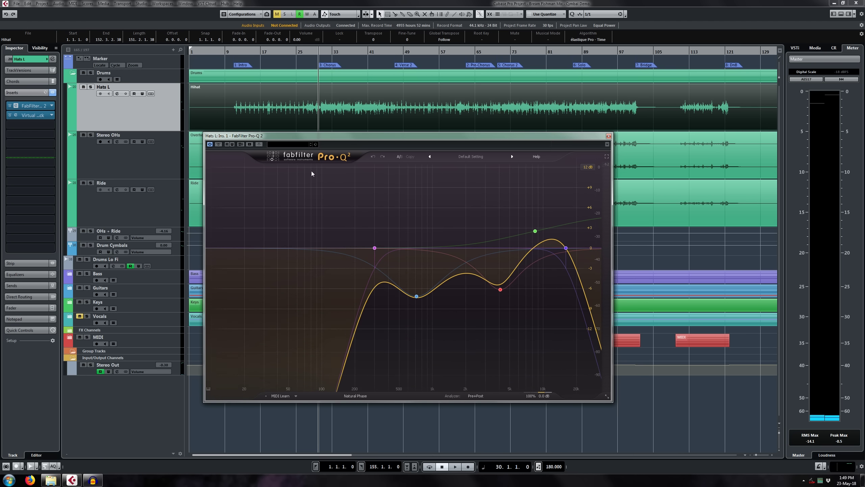
{"action": "key", "text": "s"}
{"action": "key", "text": "space"}
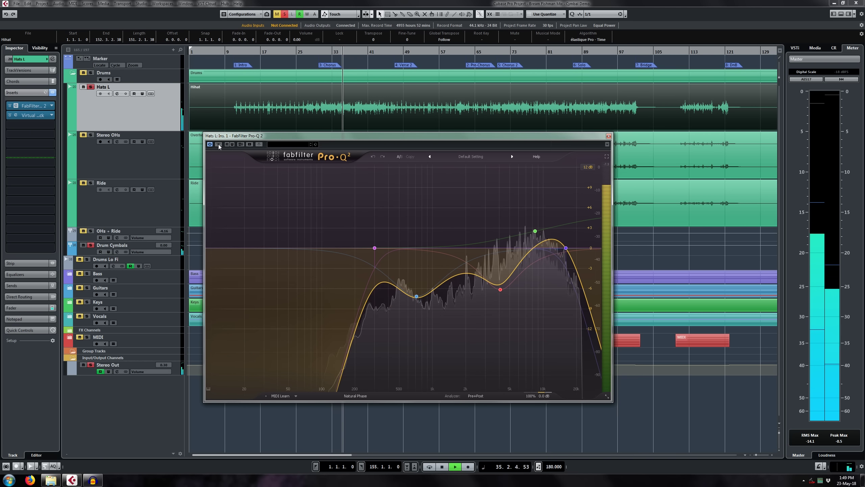
{"action": "key", "text": "space"}
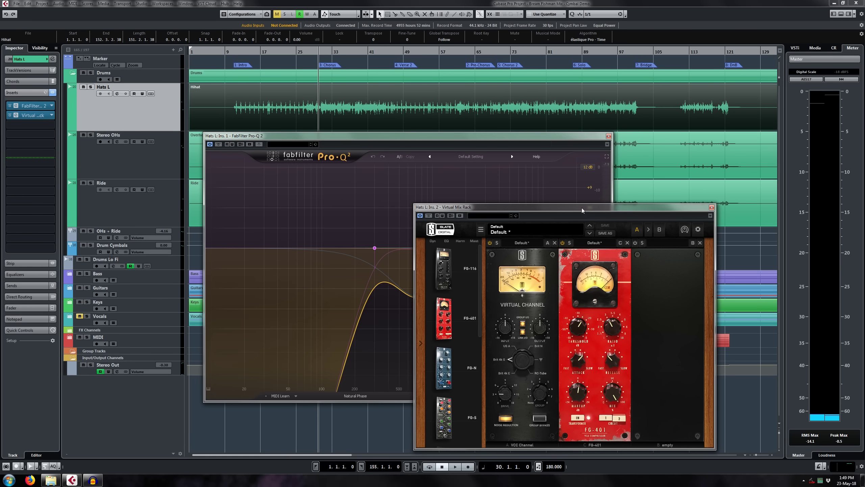
{"action": "left_click_drag", "start_coordinate": [581, 207], "coordinate": [409, 141]}
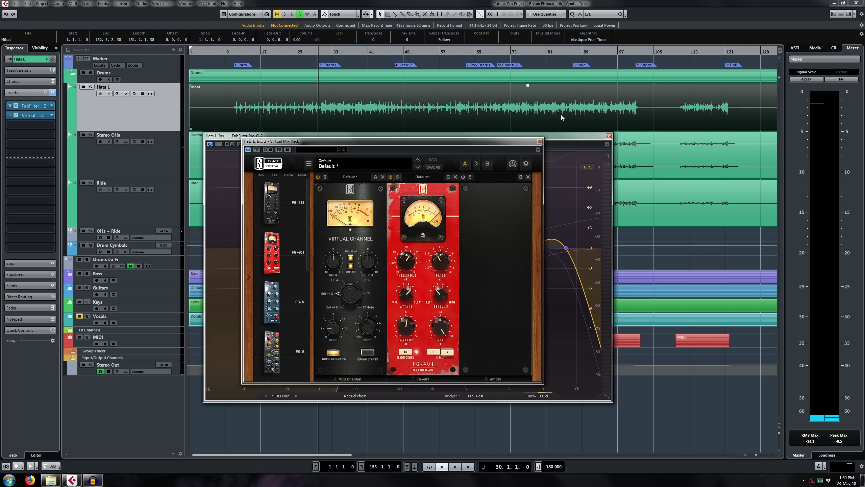
{"action": "left_click_drag", "start_coordinate": [516, 143], "coordinate": [522, 146]}
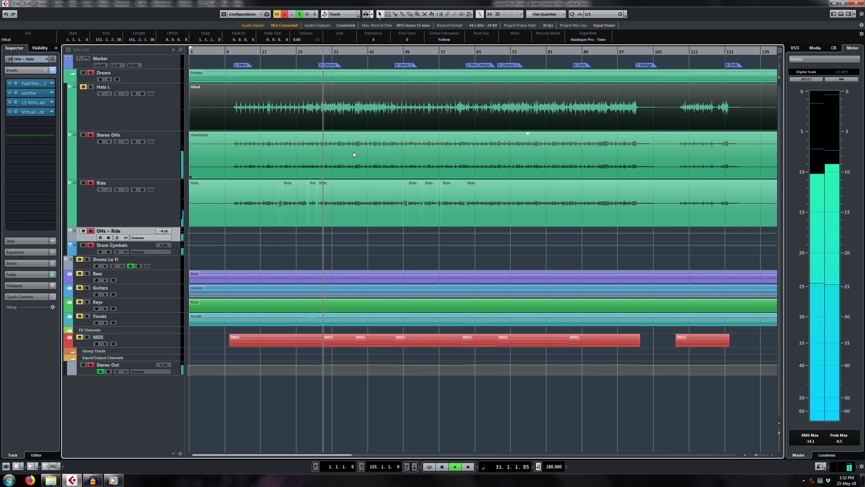
Compare the cymbals with Hats L muted and unmuted during playback, leaving Hats L audible with the overheads and ride.
{"action": "left_click", "coordinate": [83, 87]}
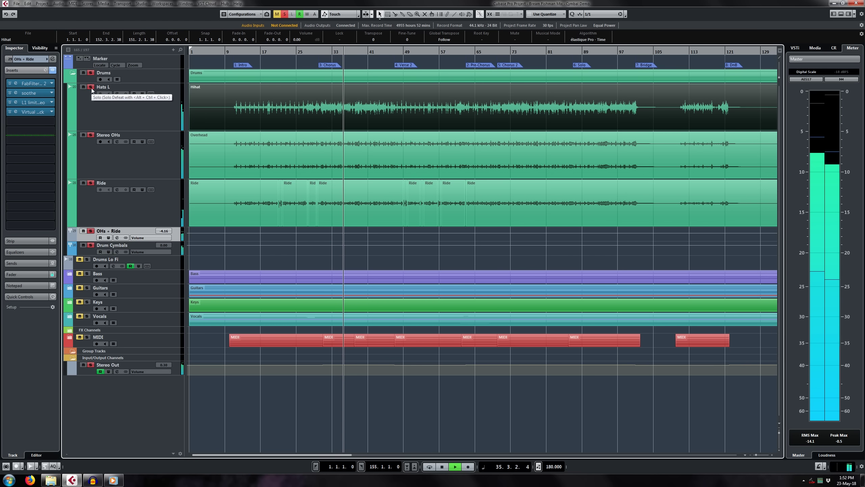
{"action": "left_click", "coordinate": [90, 88]}
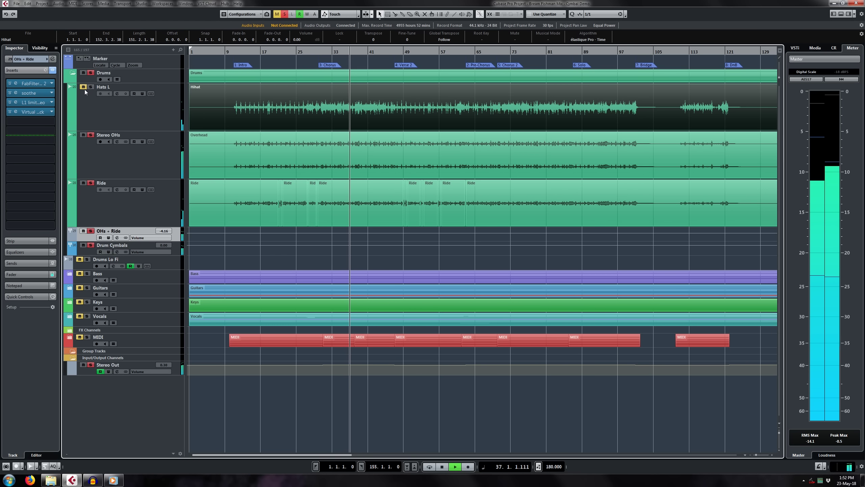
{"action": "left_click", "coordinate": [83, 87]}
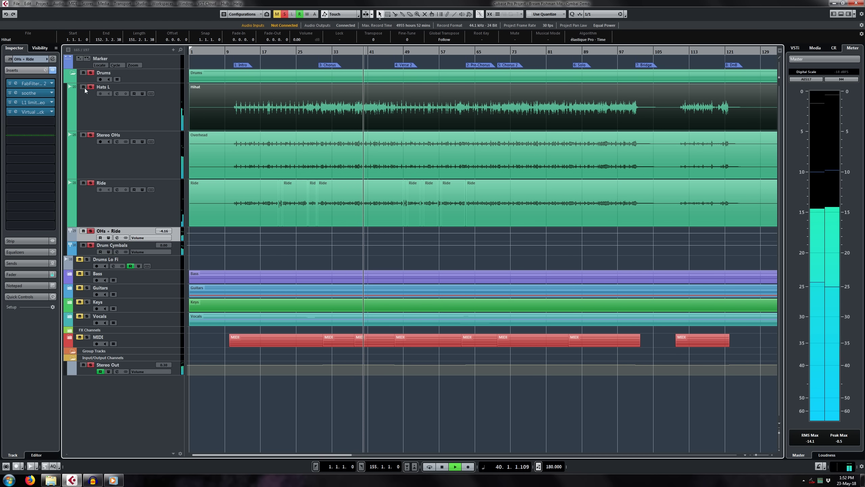
{"action": "key", "text": "space"}
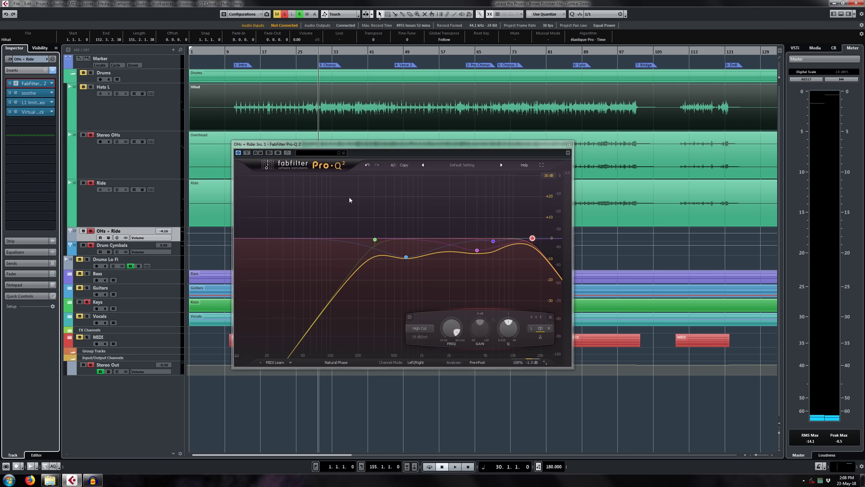
Play the OHs - Ride group and examine its EQ cuts on bands 2, 3 and 5 against the spectrum.
{"action": "key", "text": "space"}
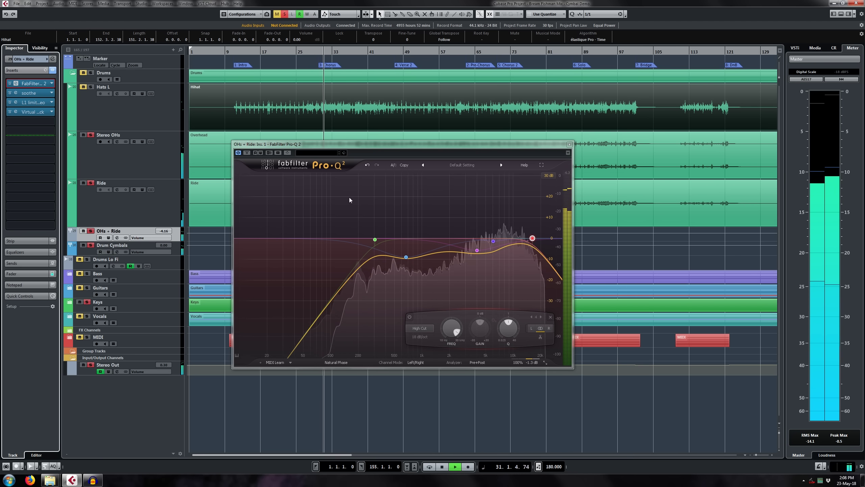
{"action": "left_click", "coordinate": [406, 257]}
{"action": "left_click_drag", "start_coordinate": [406, 327], "coordinate": [490, 326]}
{"action": "left_click", "coordinate": [477, 250]}
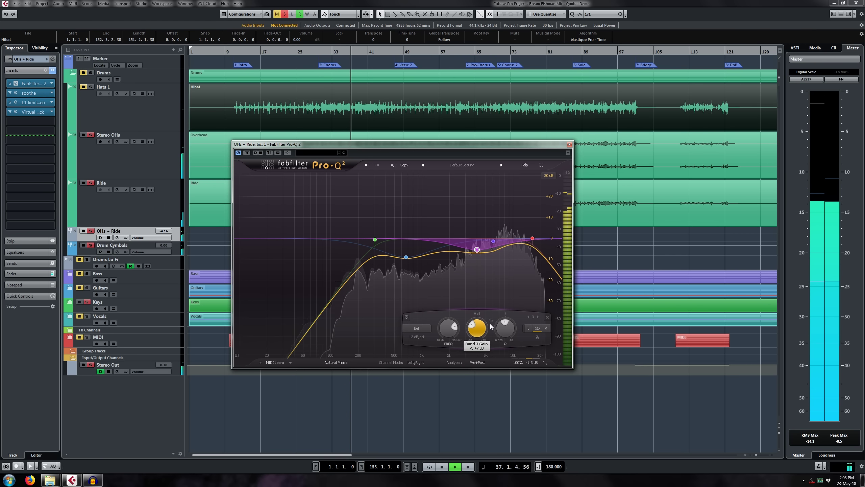
{"action": "mouse_move", "coordinate": [492, 245]}
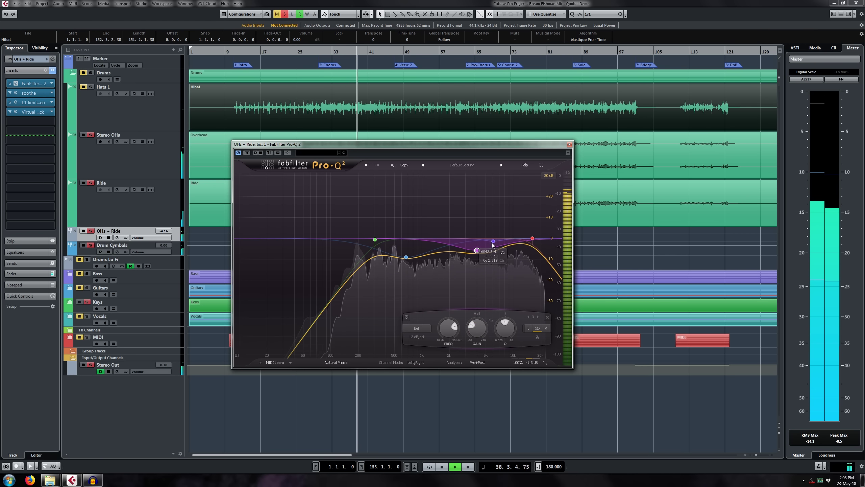
{"action": "mouse_move", "coordinate": [421, 278]}
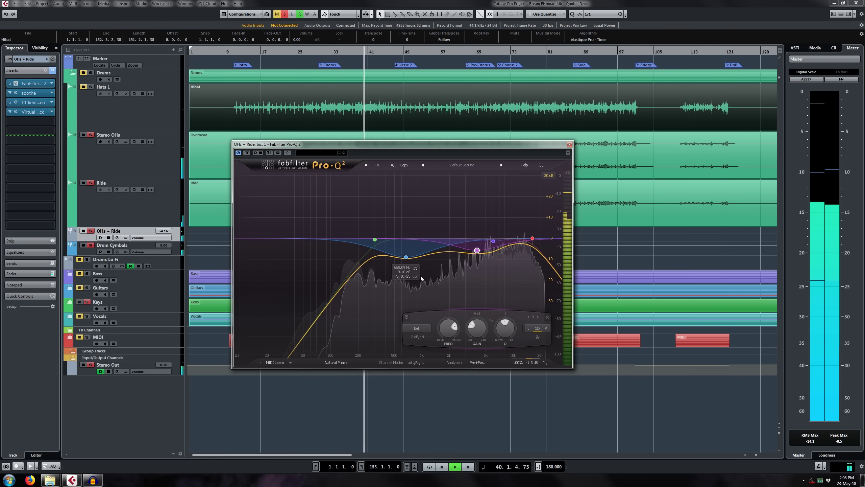
{"action": "key", "text": "space"}
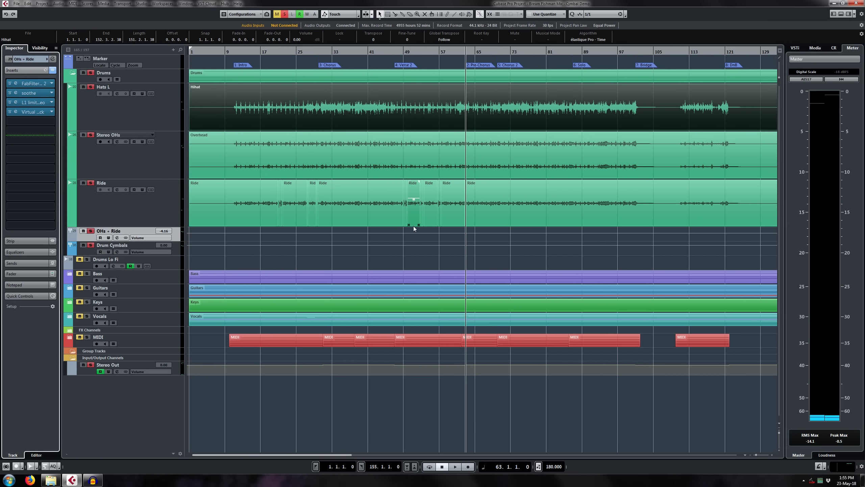
Set the Drum Verb send on the Drum Cymbals group to about -8.95 during playback.
{"action": "left_click", "coordinate": [74, 251]}
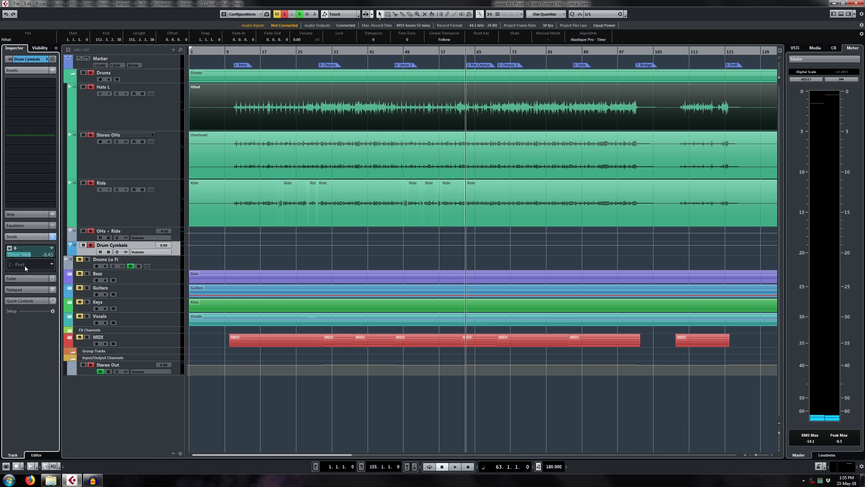
{"action": "left_click", "coordinate": [24, 264]}
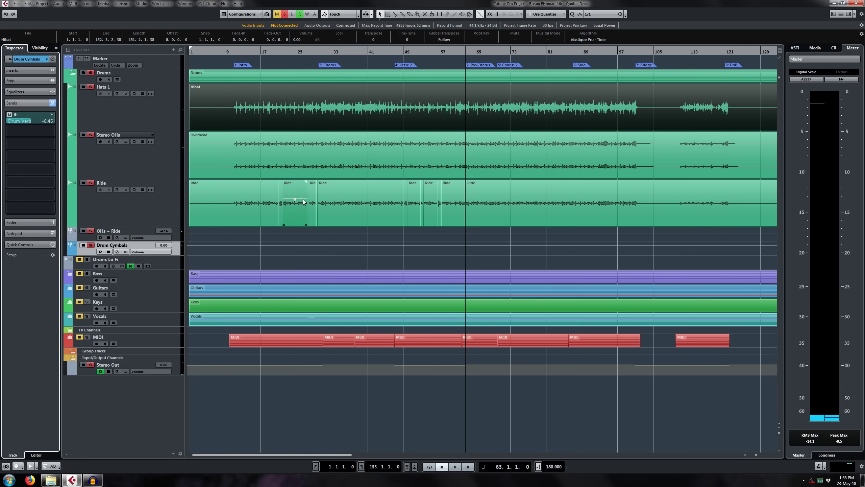
{"action": "key", "text": "space"}
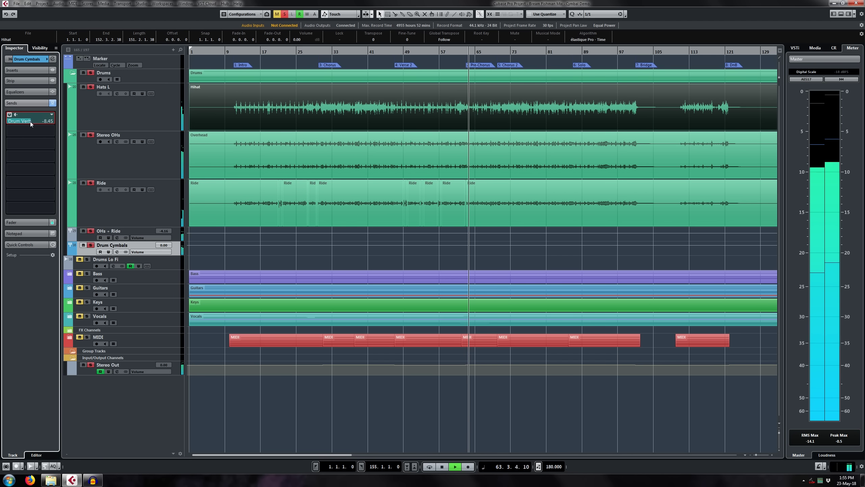
{"action": "mouse_move", "coordinate": [31, 123]}
{"action": "left_mouse_down"}
{"action": "mouse_move", "coordinate": [16, 123]}
{"action": "mouse_move", "coordinate": [42, 125]}
{"action": "mouse_move", "coordinate": [27, 125]}
{"action": "left_mouse_up"}
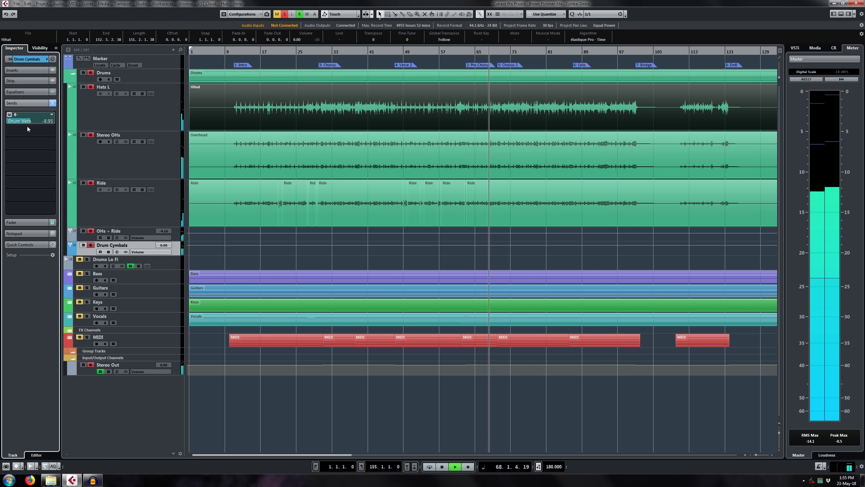
{"action": "key", "text": "space"}
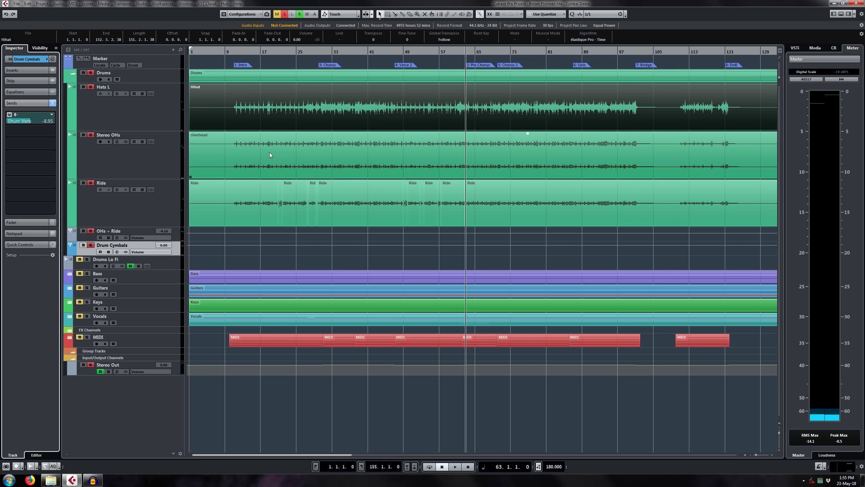
Clear the cymbal solo and play the full mix from the pre-chorus at bar 63.
{"action": "key", "text": "s"}
{"action": "key", "text": "space"}
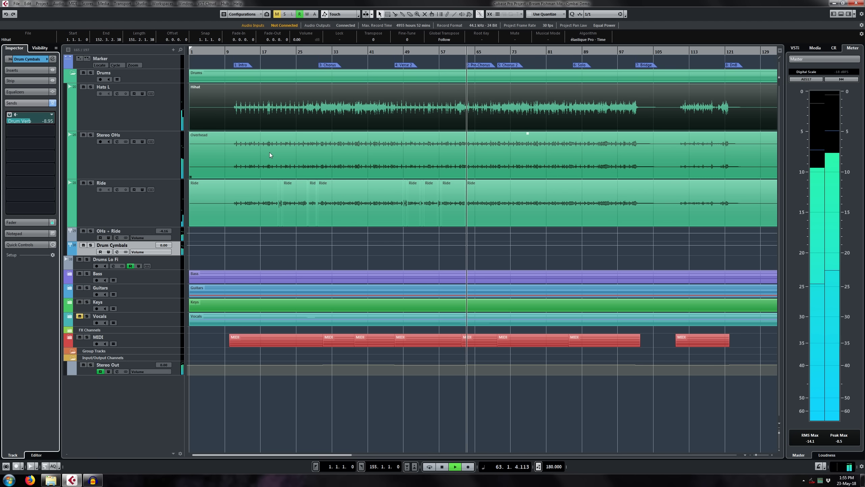